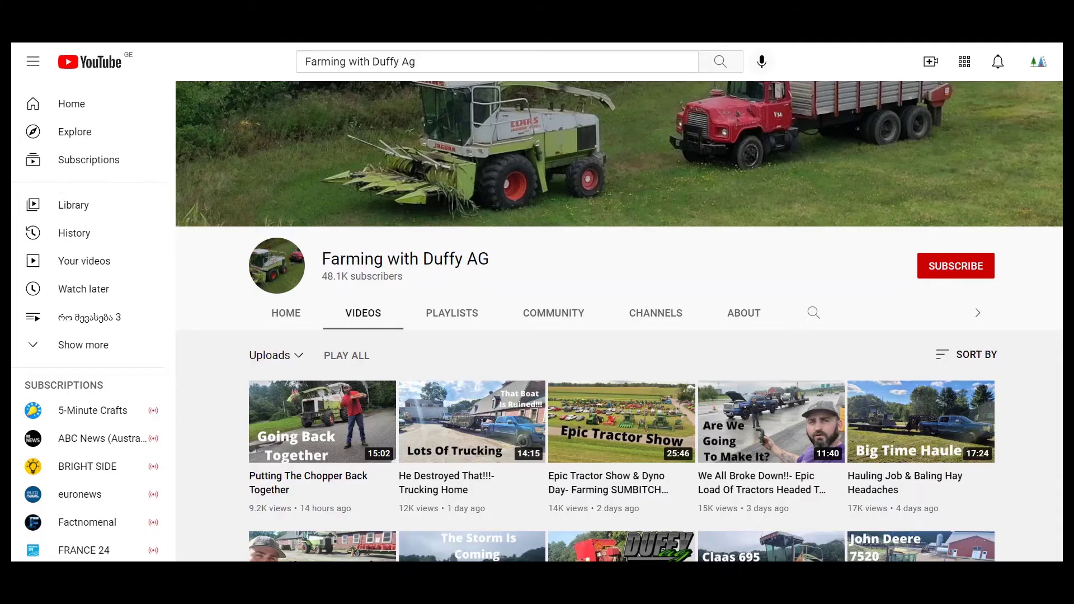
# Highlight the channel name Farming with Duffy AG and its 277 uploads count
pyautogui.moveTo(321, 259); pyautogui.dragTo(488, 259)
pyautogui.click(488, 259)
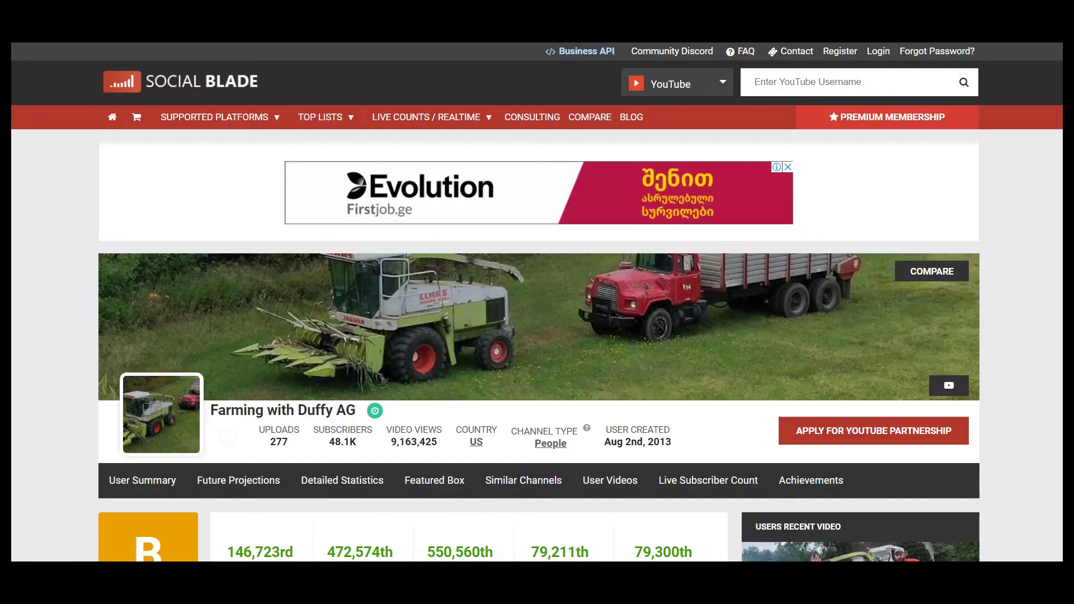
pyautogui.scroll(-1, 538, 302)
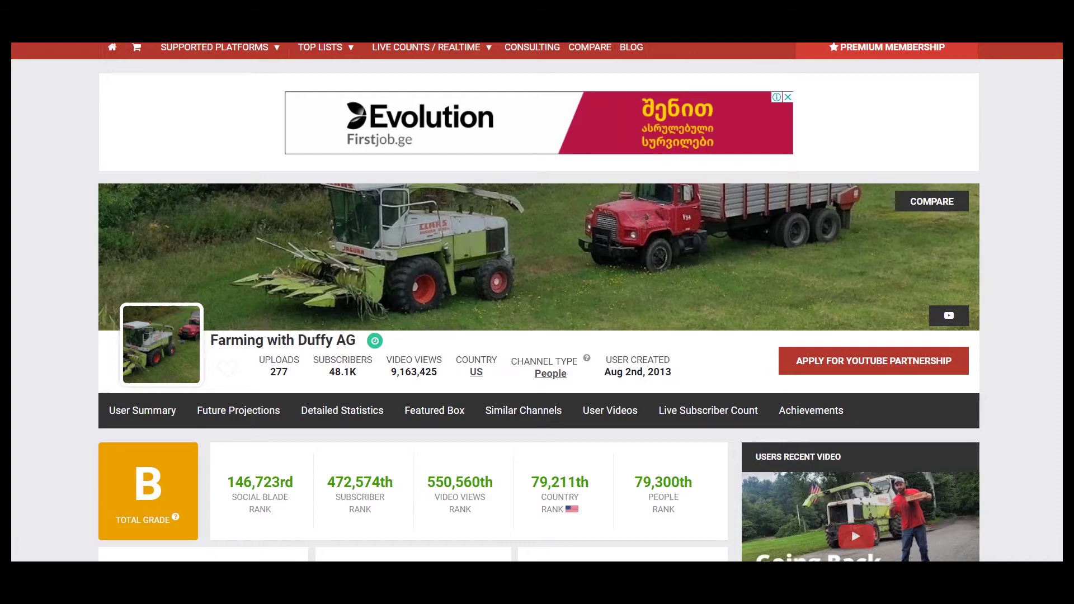
pyautogui.doubleClick(278, 372)
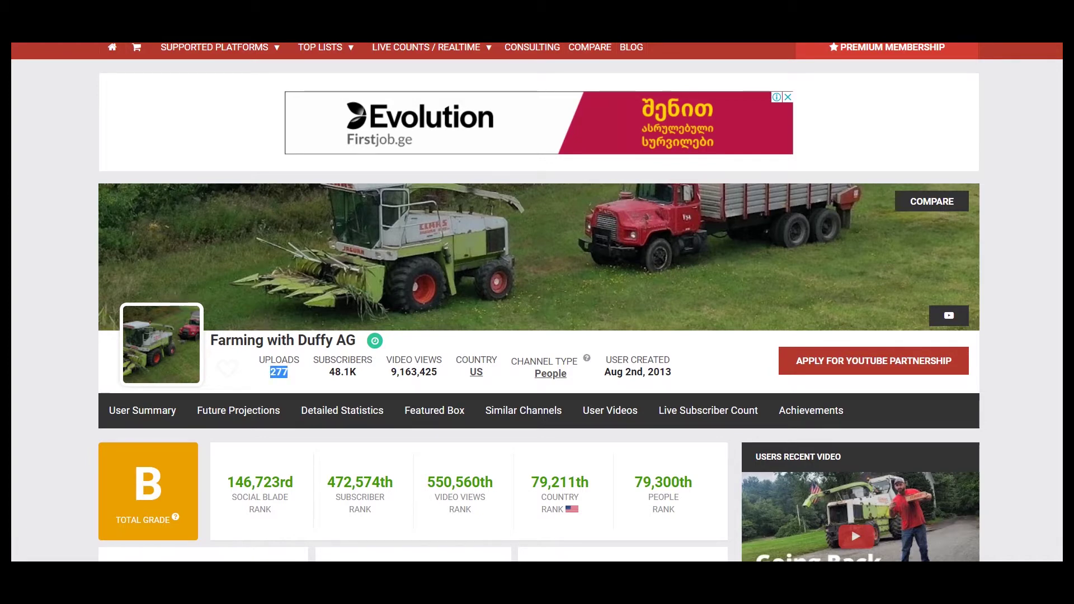
pyautogui.click(278, 372)
# Highlight the 48.1K subscribers, the 9,163,425 video views, then the whole stats row
pyautogui.moveTo(329, 372); pyautogui.dragTo(358, 371)
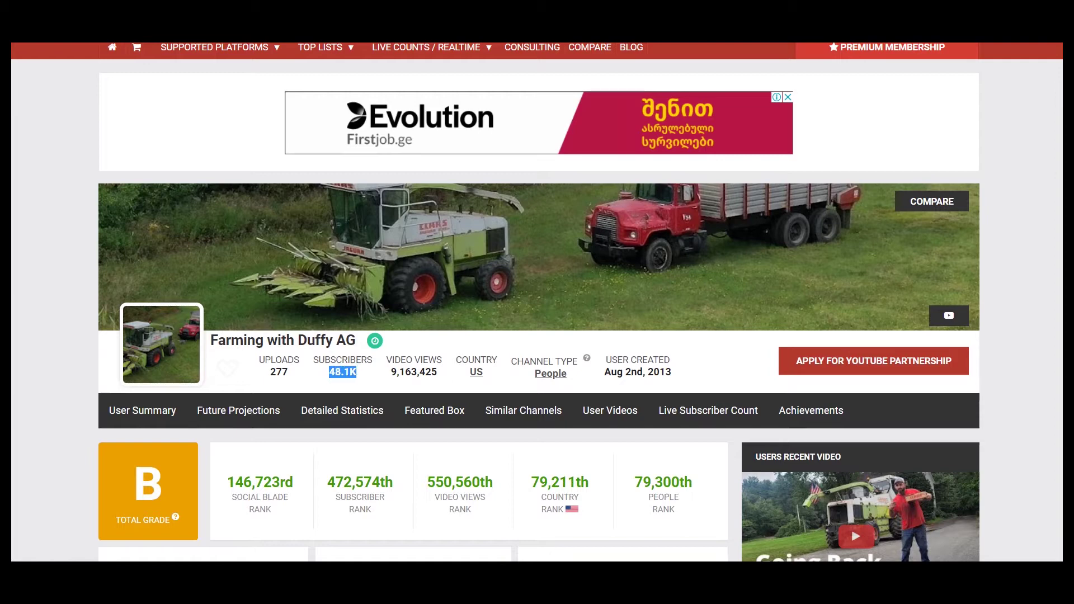
pyautogui.click(343, 371)
pyautogui.moveTo(391, 371); pyautogui.dragTo(438, 372)
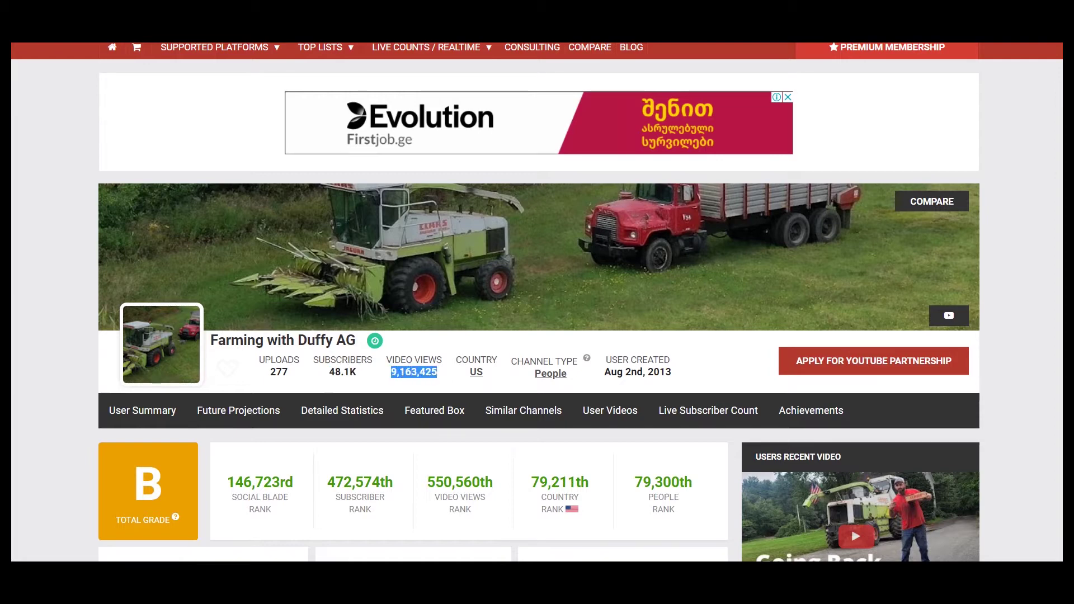
pyautogui.click(414, 371)
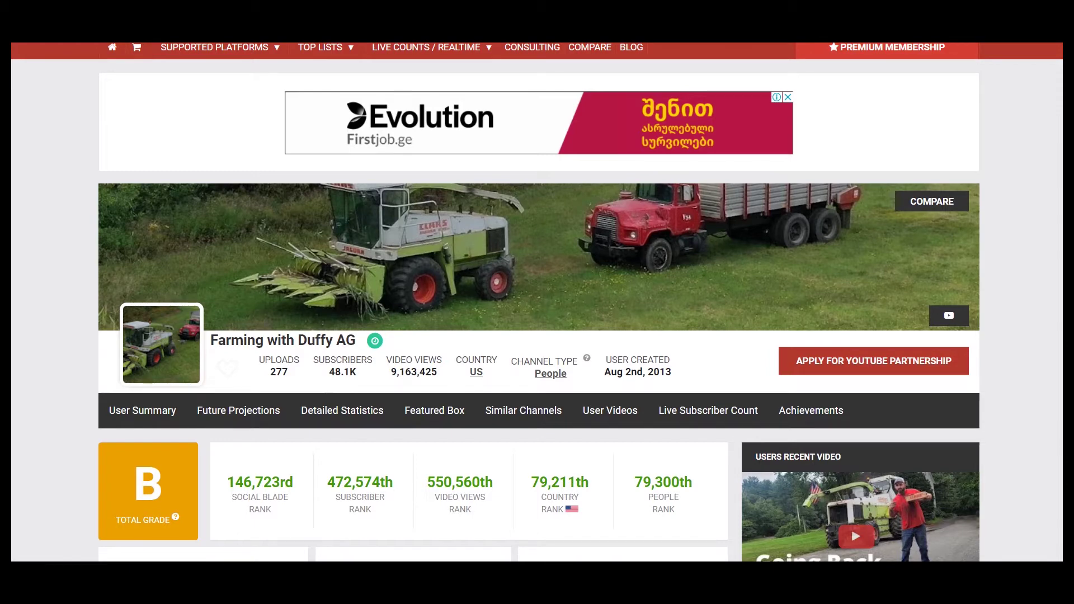
pyautogui.moveTo(259, 361); pyautogui.dragTo(671, 371)
pyautogui.click(671, 372)
pyautogui.scroll(-1, 536, 302)
pyautogui.scroll(-4, 537, 302)
pyautogui.scroll(-3, 537, 301)
pyautogui.scroll(-3, 537, 302)
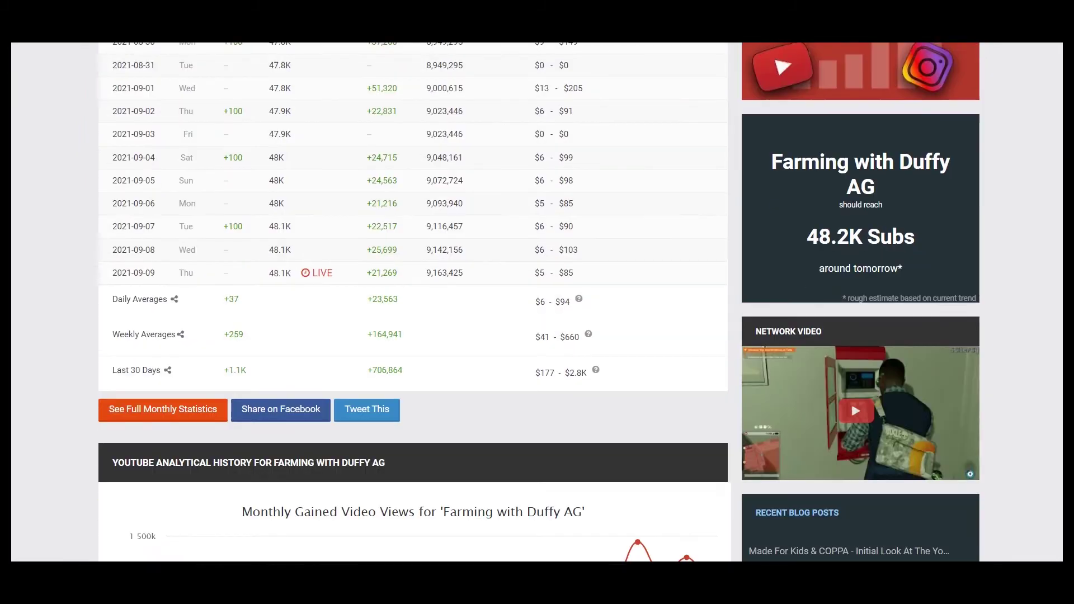
pyautogui.scroll(-1, 536, 302)
pyautogui.moveTo(368, 220); pyautogui.dragTo(398, 220)
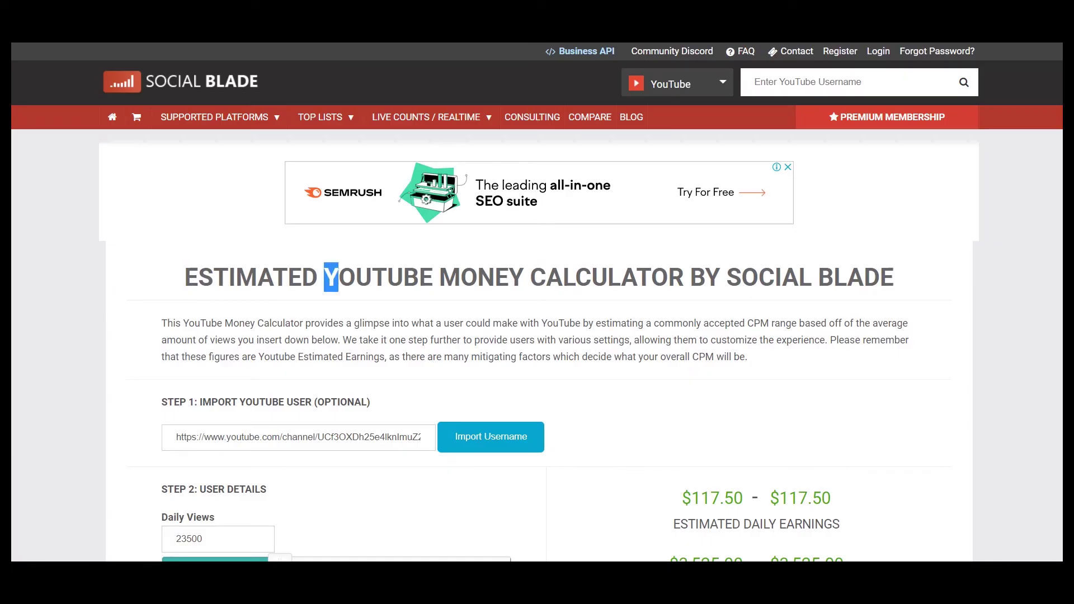
# Highlight the YouTube Money Calculator title and select the 23500 daily views value
pyautogui.moveTo(324, 278); pyautogui.dragTo(690, 277)
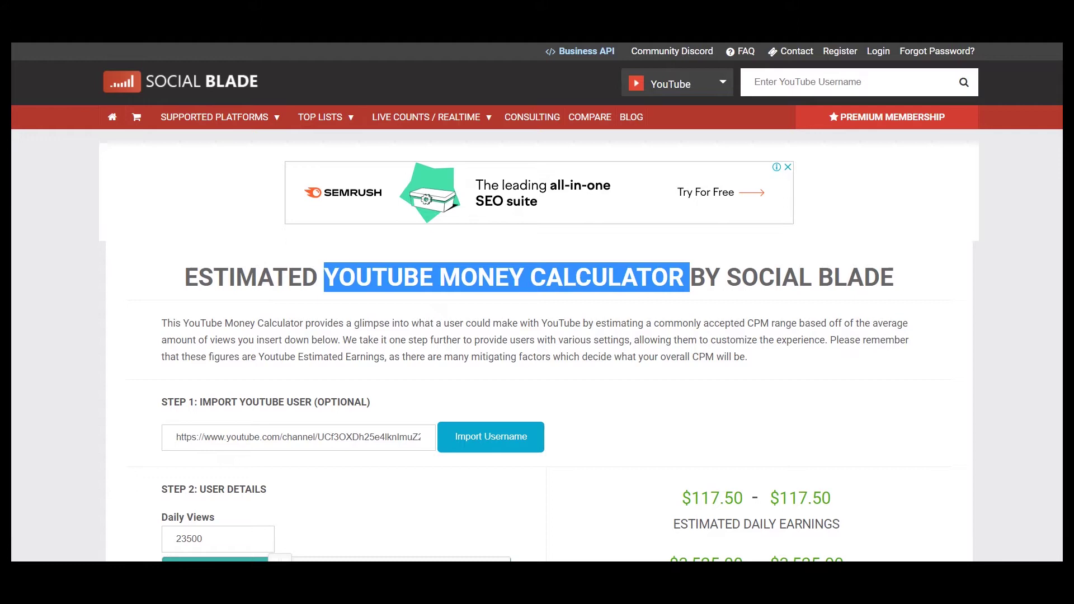
pyautogui.click(690, 278)
pyautogui.scroll(-2, 538, 302)
pyautogui.scroll(-2, 537, 302)
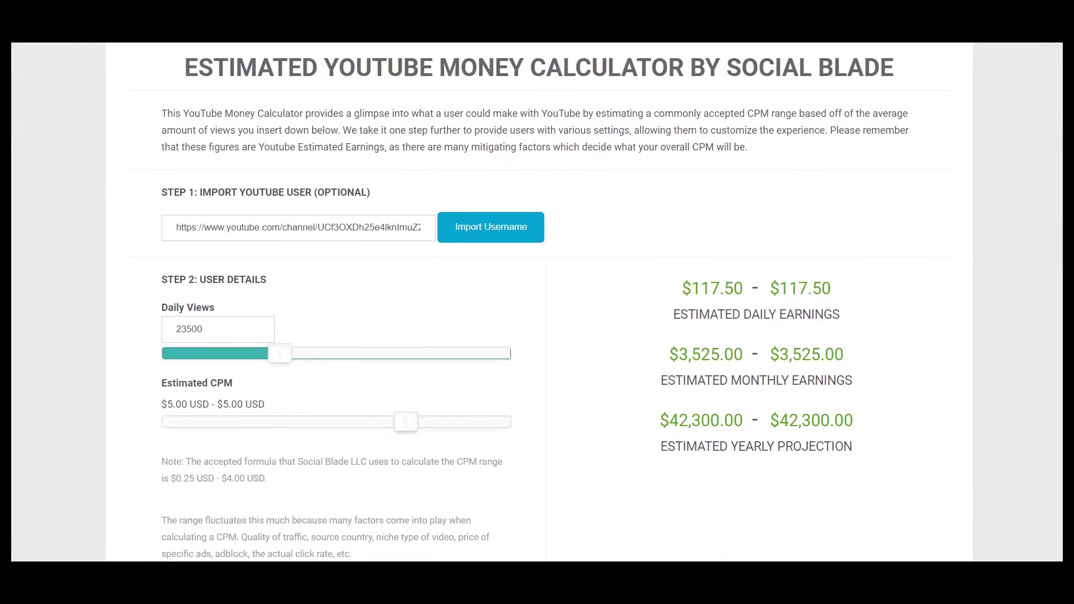
pyautogui.doubleClick(189, 328)
pyautogui.scroll(-1, 537, 302)
pyautogui.press('Tab')
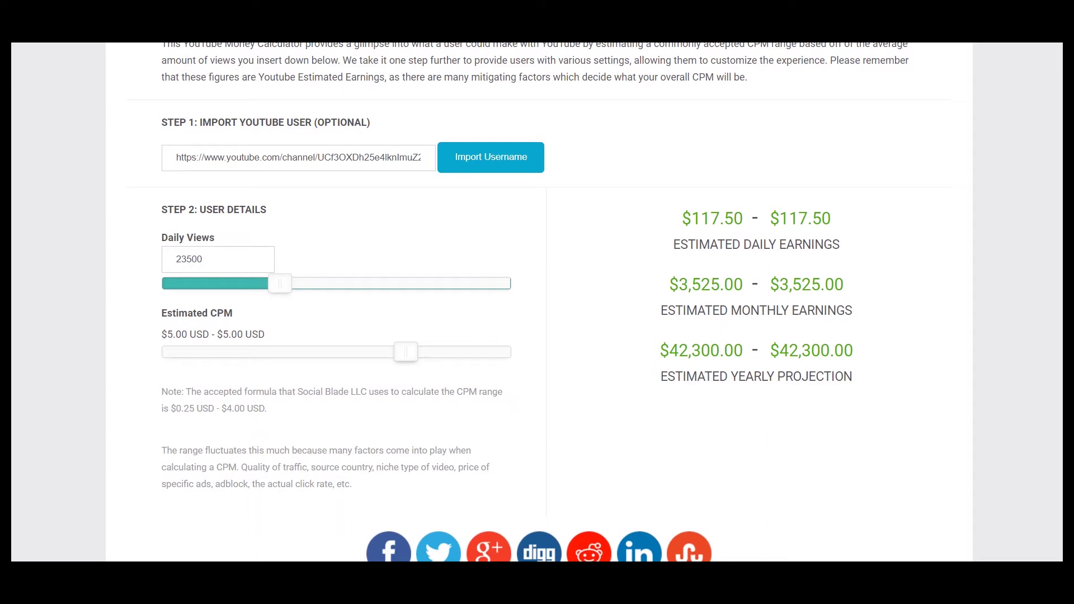
# Highlight the estimated daily $117.50, monthly $3,525.00 and yearly $42,300.00 earnings
pyautogui.moveTo(681, 219); pyautogui.dragTo(830, 218)
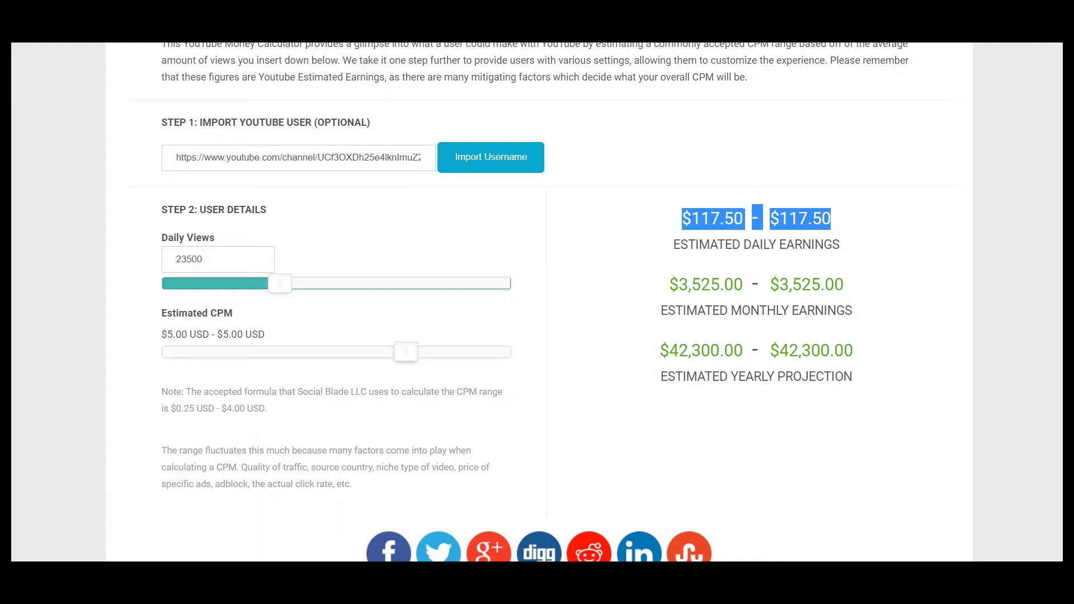
pyautogui.moveTo(669, 284); pyautogui.dragTo(844, 285)
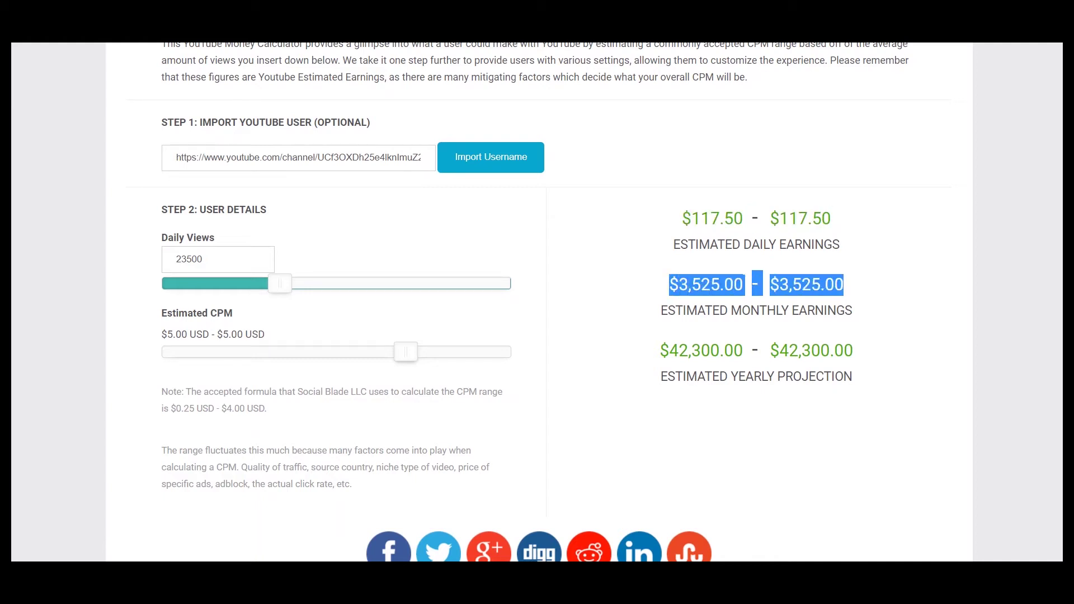
pyautogui.moveTo(660, 350); pyautogui.dragTo(853, 349)
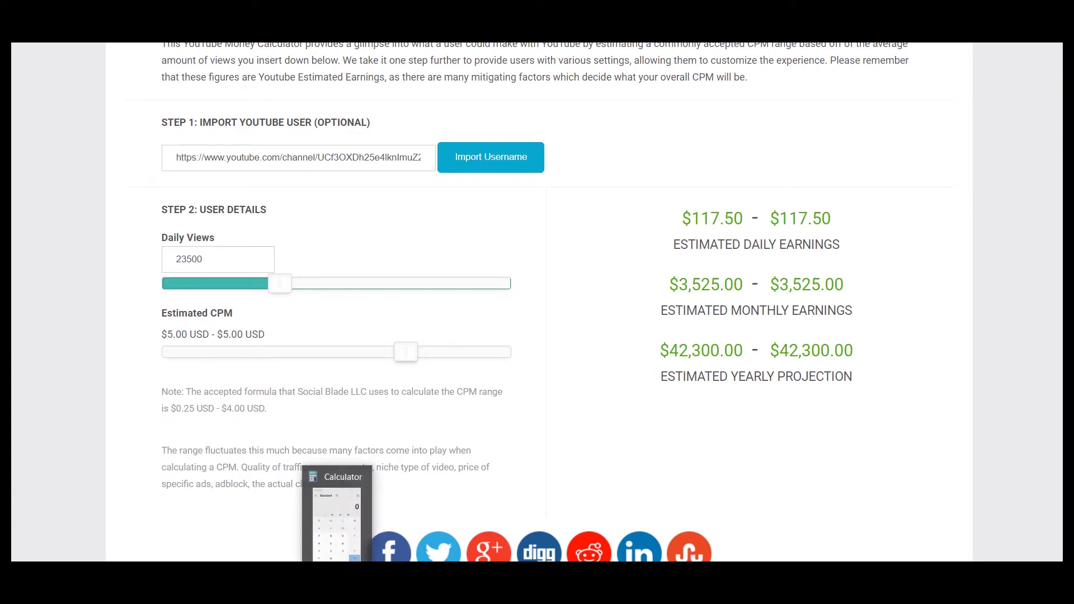
# In Calculator, multiply 117.5 by 0.55 to get 64.625
pyautogui.click(337, 514)
pyautogui.click(346, 432)
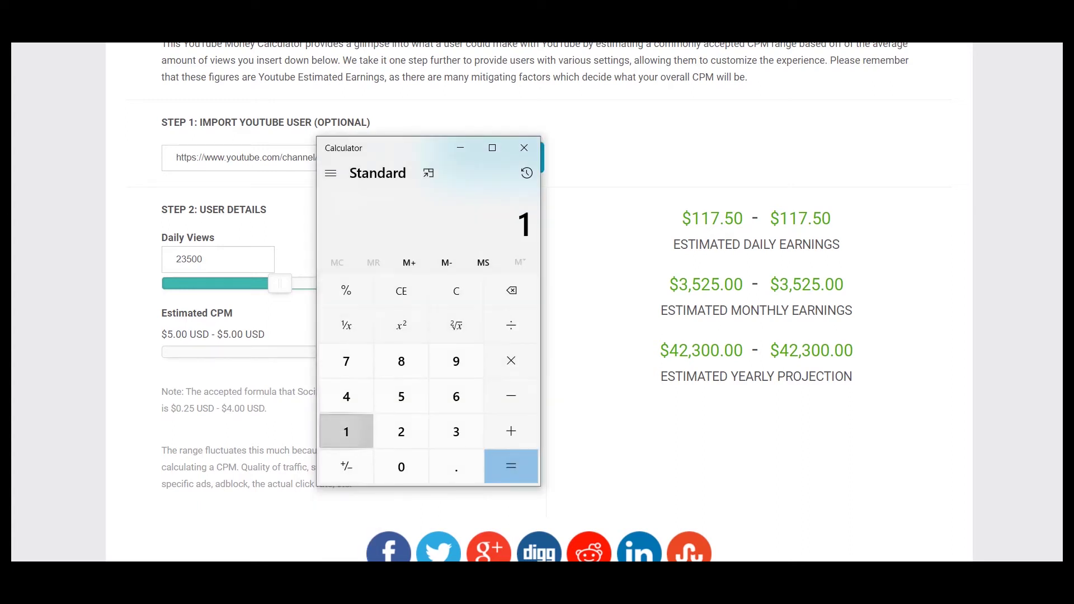
pyautogui.click(346, 360)
pyautogui.click(456, 467)
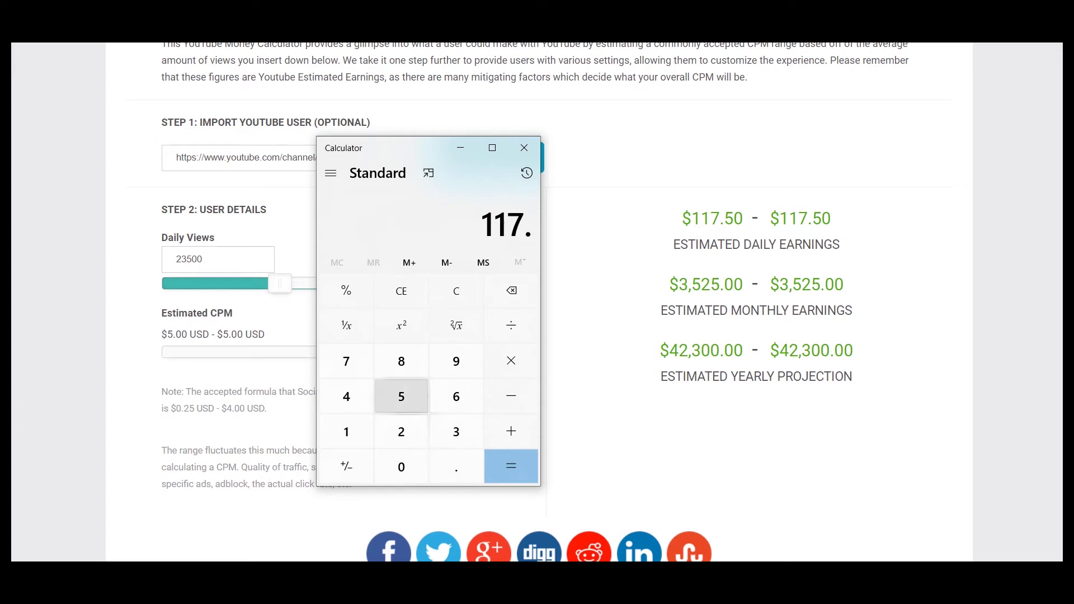
pyautogui.click(401, 396)
pyautogui.click(511, 361)
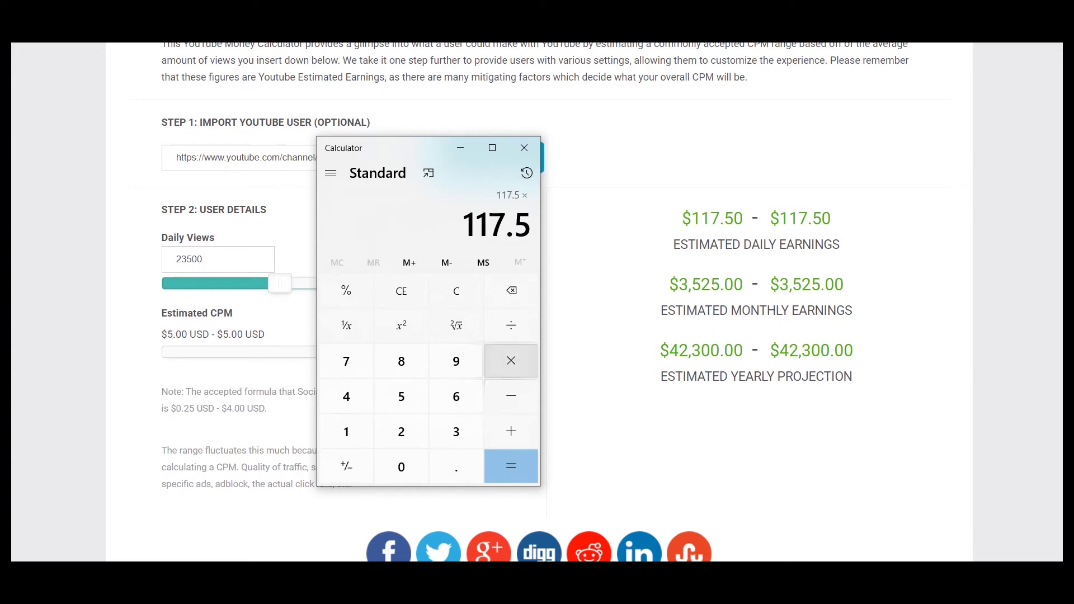
pyautogui.click(401, 467)
pyautogui.click(456, 466)
pyautogui.click(401, 396)
pyautogui.click(401, 397)
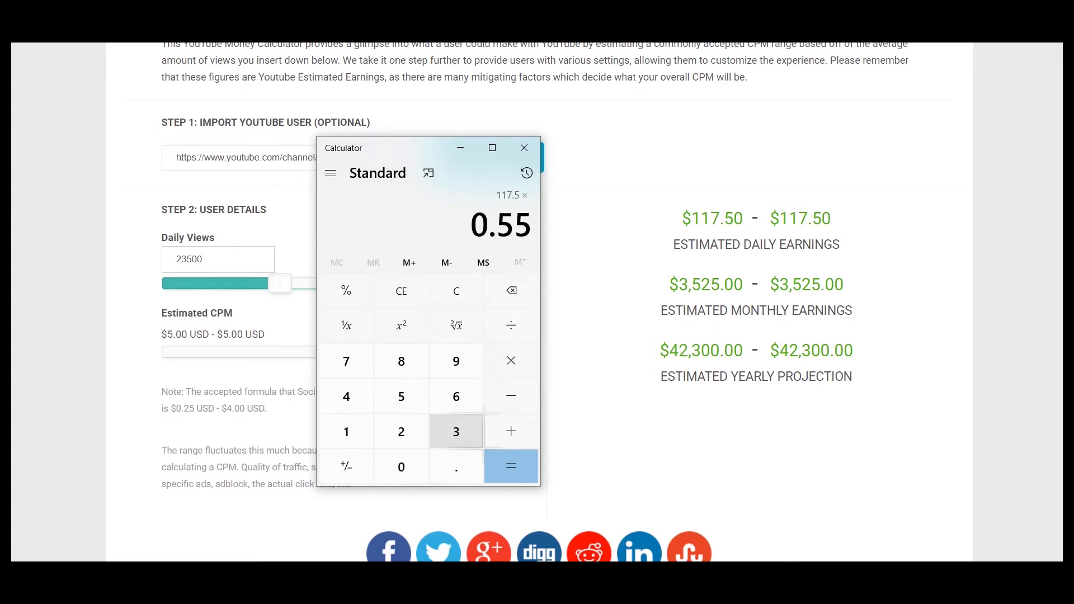
pyautogui.click(511, 467)
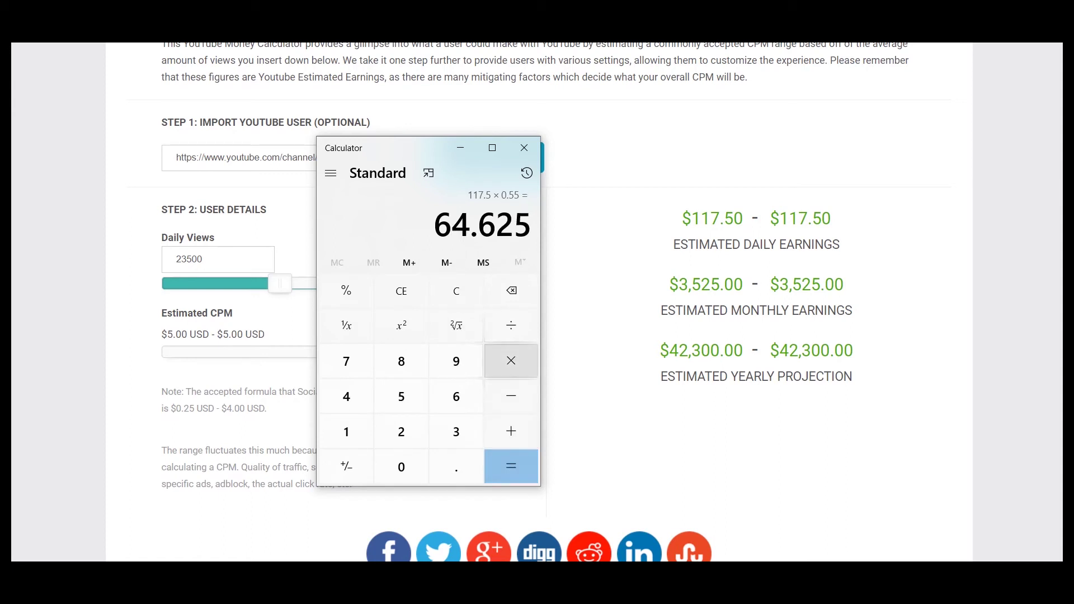
# Multiply 64.625 by 30 days for a monthly total of 1,938.75
pyautogui.click(511, 361)
pyautogui.click(456, 432)
pyautogui.click(401, 467)
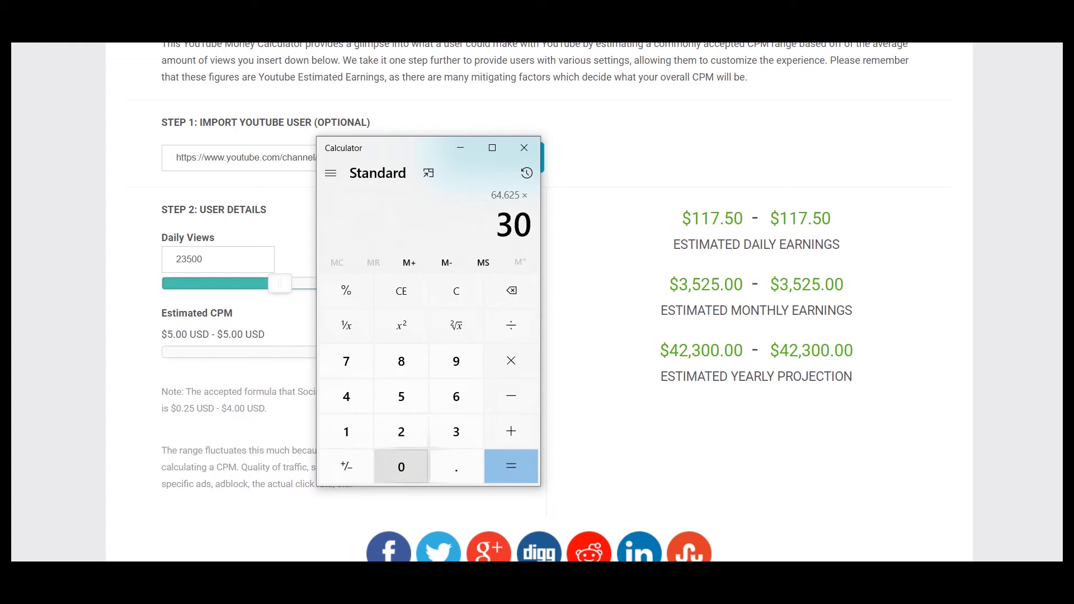
pyautogui.click(511, 466)
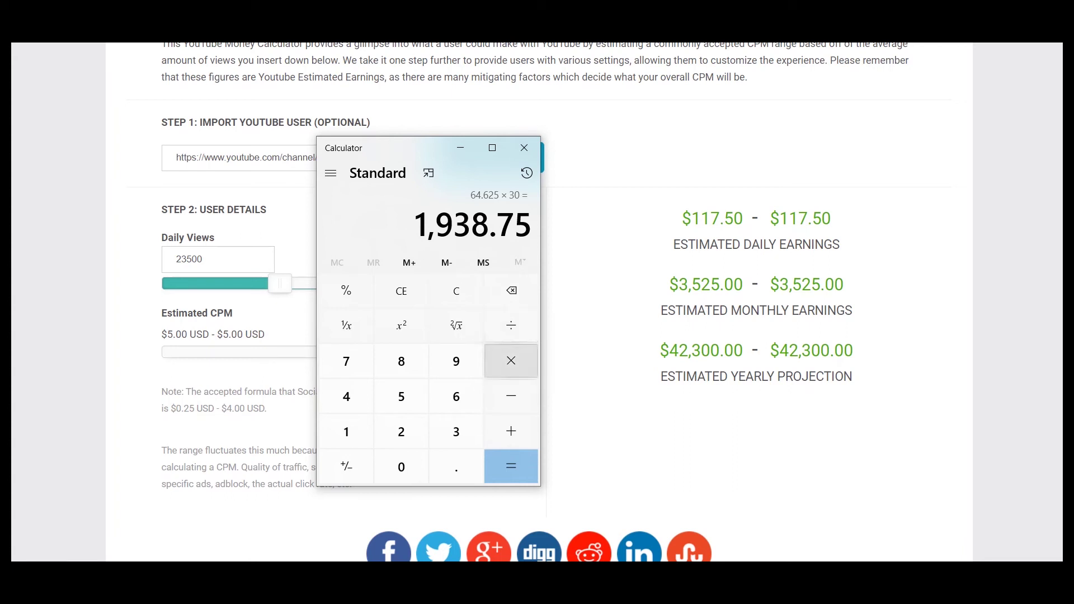
# Multiply by 12 months for a yearly 23,265 and show the calculation history
pyautogui.click(510, 362)
pyautogui.click(345, 431)
pyautogui.click(401, 431)
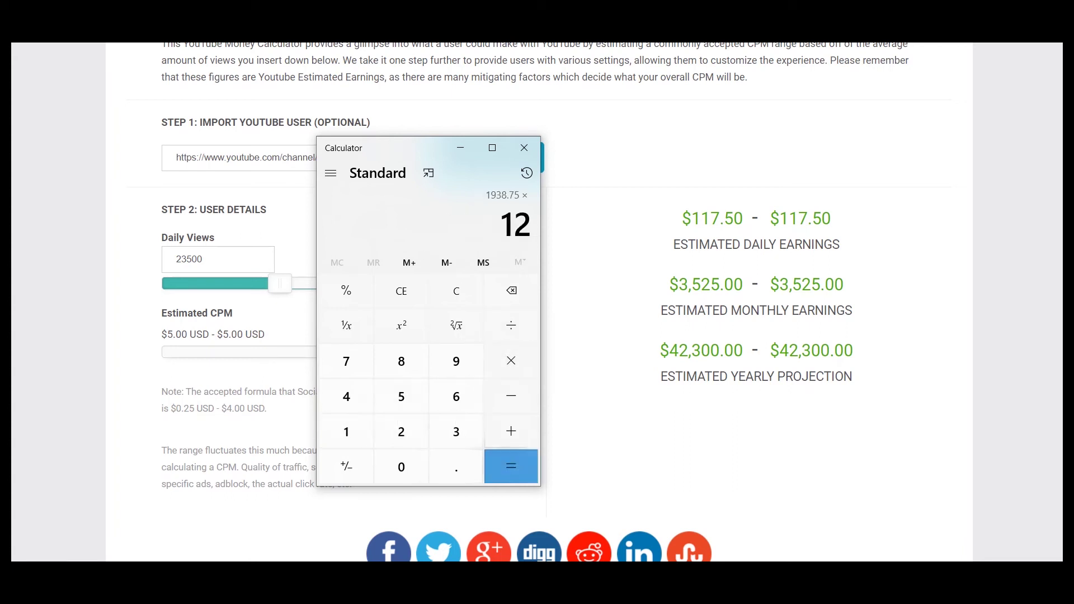
pyautogui.click(511, 466)
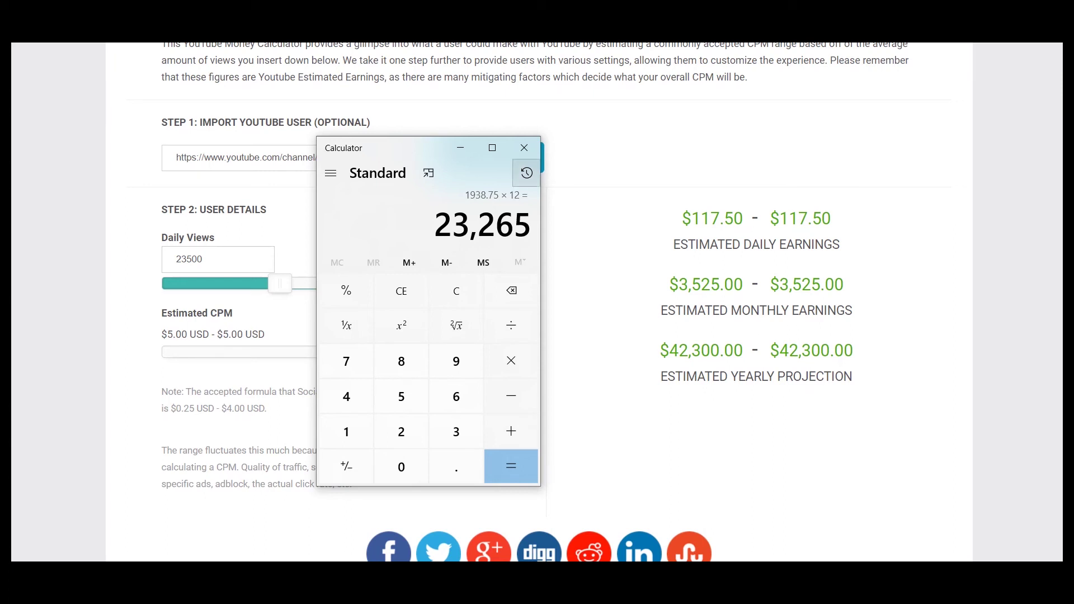
pyautogui.click(526, 173)
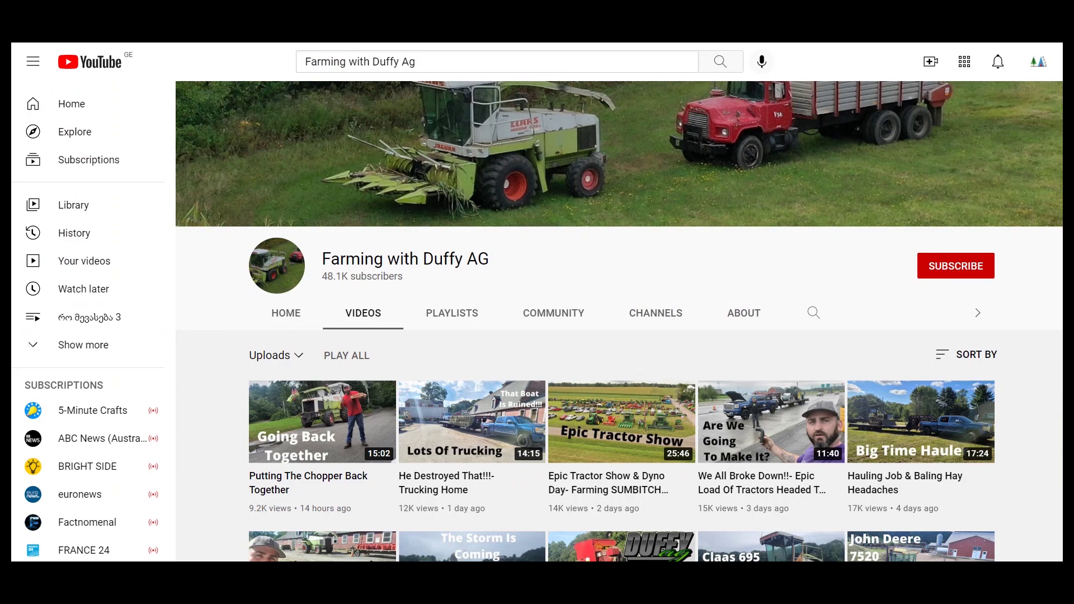
pyautogui.scroll(-1, 470, 277)
pyautogui.scroll(-1, 470, 277)
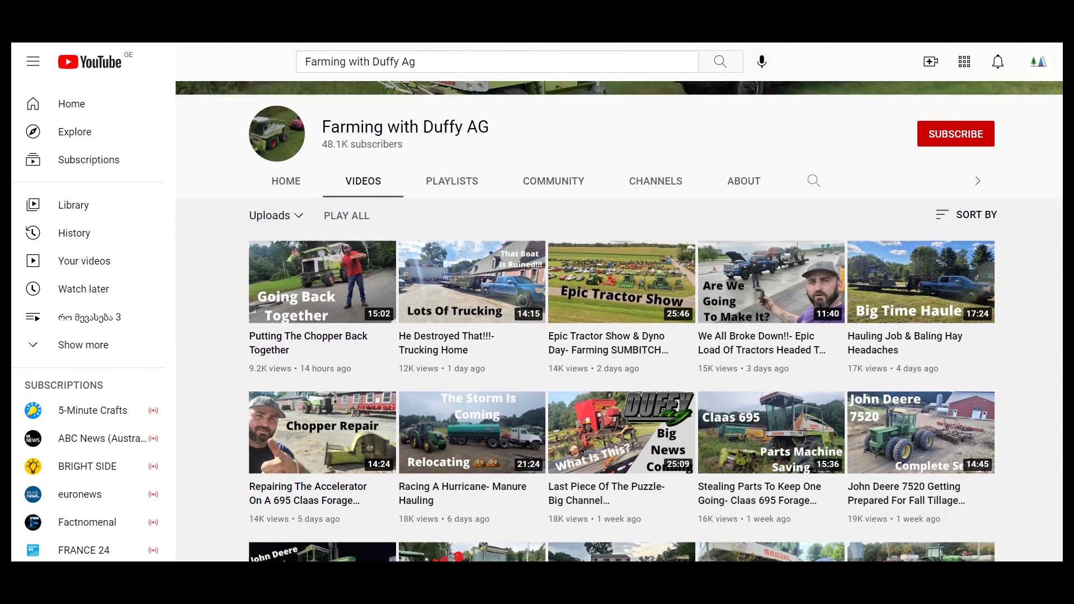
pyautogui.scroll(-1, 470, 277)
pyautogui.scroll(1, 470, 277)
pyautogui.scroll(2, 470, 277)
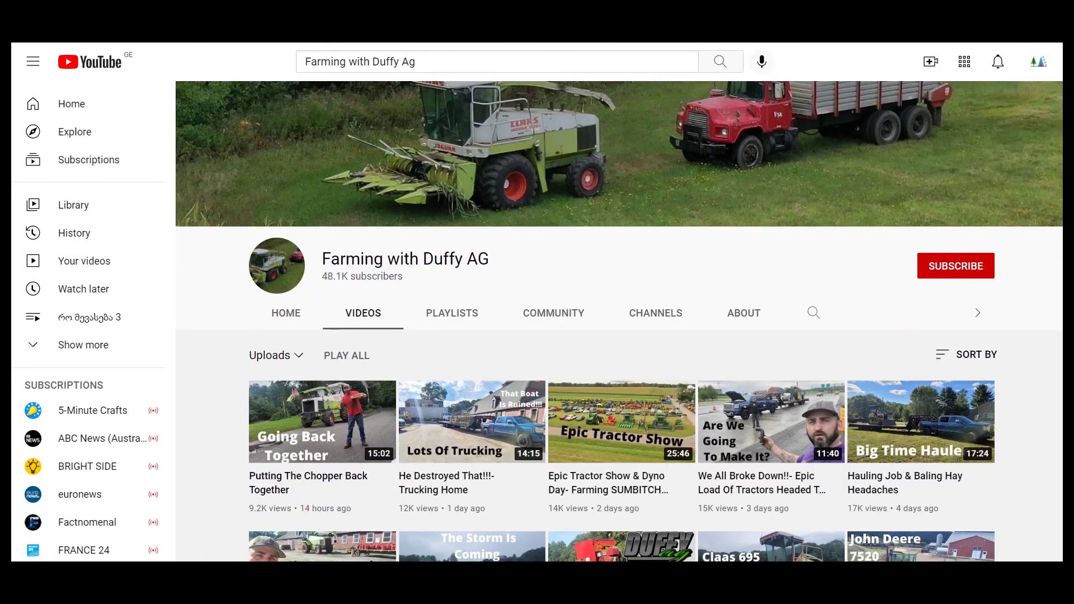